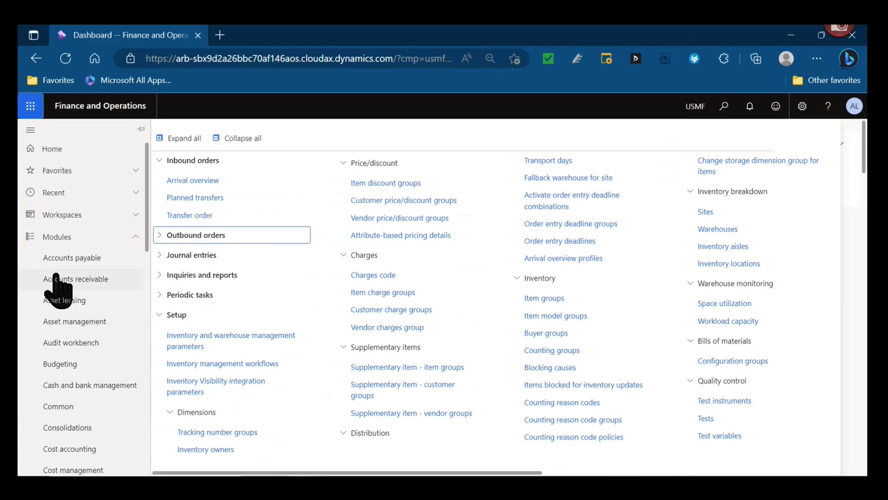
Scroll down the Inventory management menu to reach Item model groups under Setup
scroll(79, 320, down, 5)
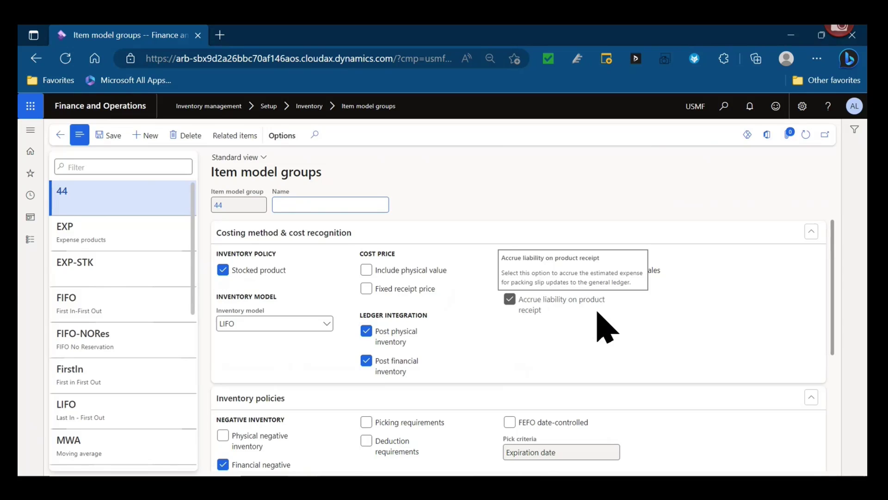
Select the FIFO group and review its stocked-product, FIFO model and inventory posting policies
click(91, 303)
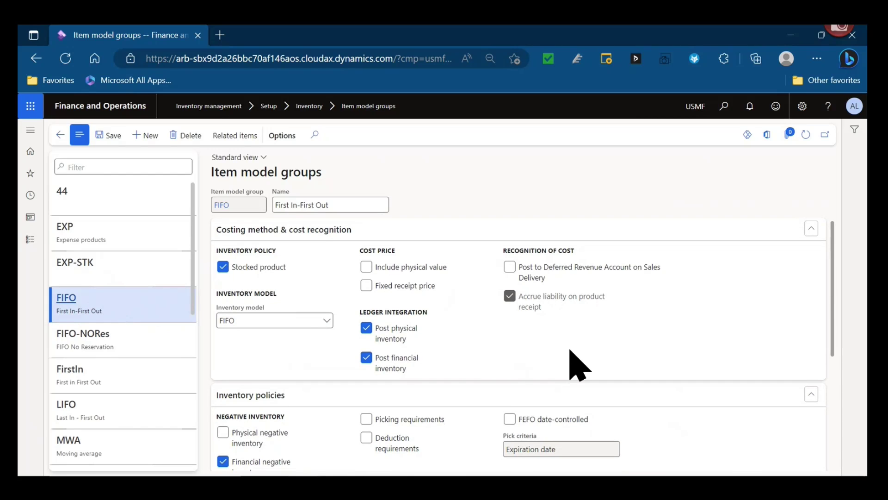
scroll(575, 363, down, 3)
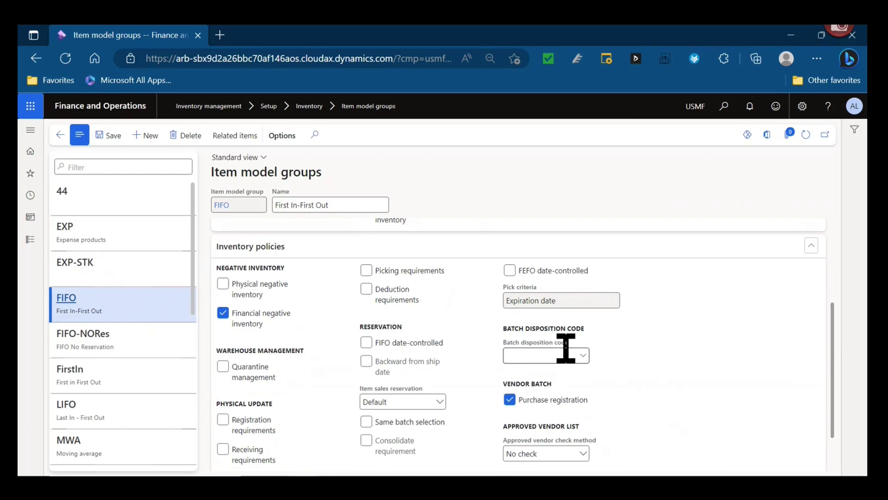
scroll(565, 348, down, 1)
mouse_move(563, 359)
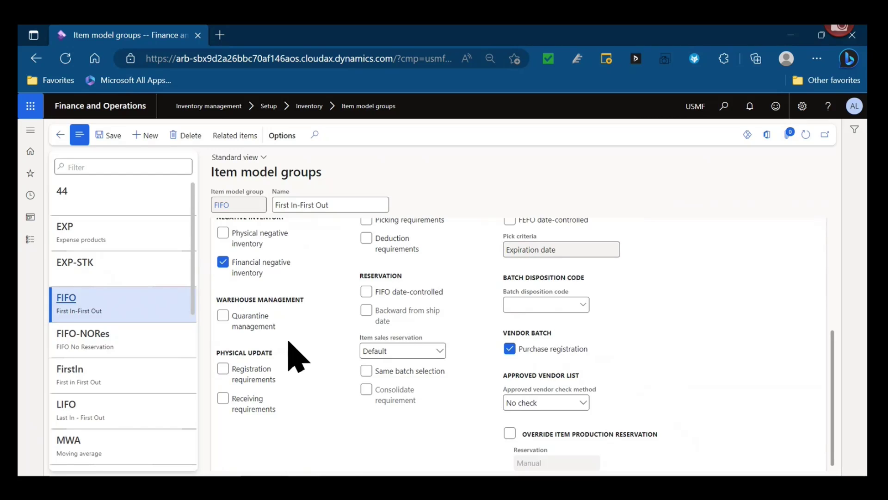
scroll(298, 358, up, 4)
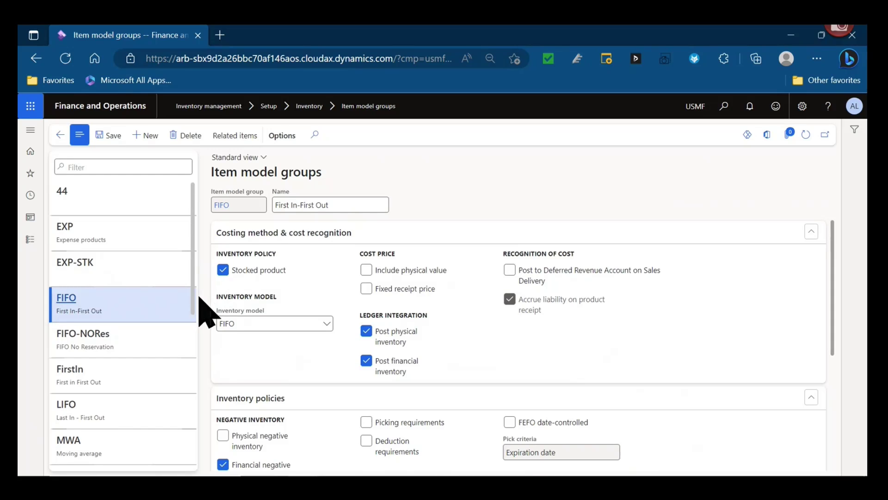
Select SRV-STOCK, showing financial-only posting and FEFO date control by expiration date
drag(193, 305, 195, 413)
right_click(194, 413)
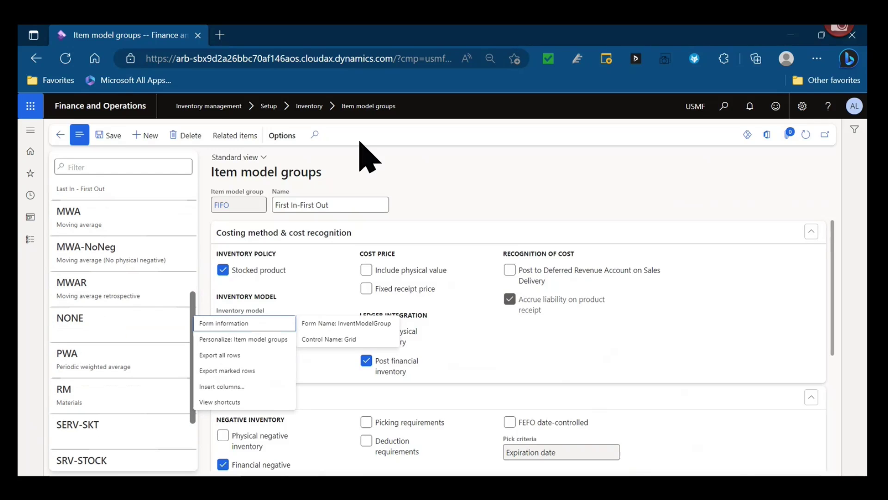
click(407, 227)
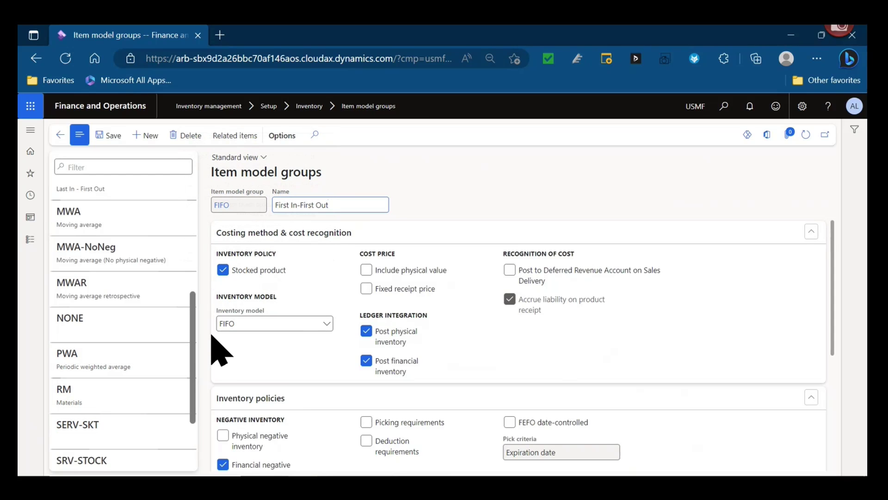
scroll(127, 366, down, 2)
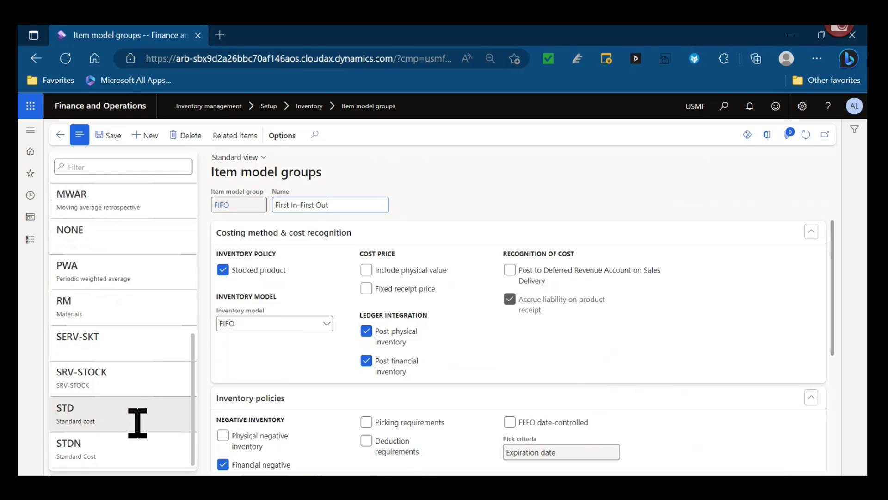
click(133, 376)
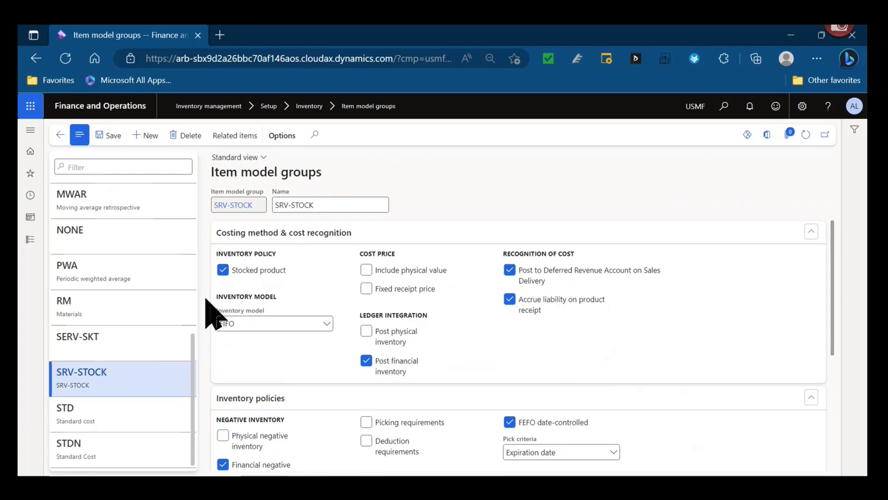
click(321, 324)
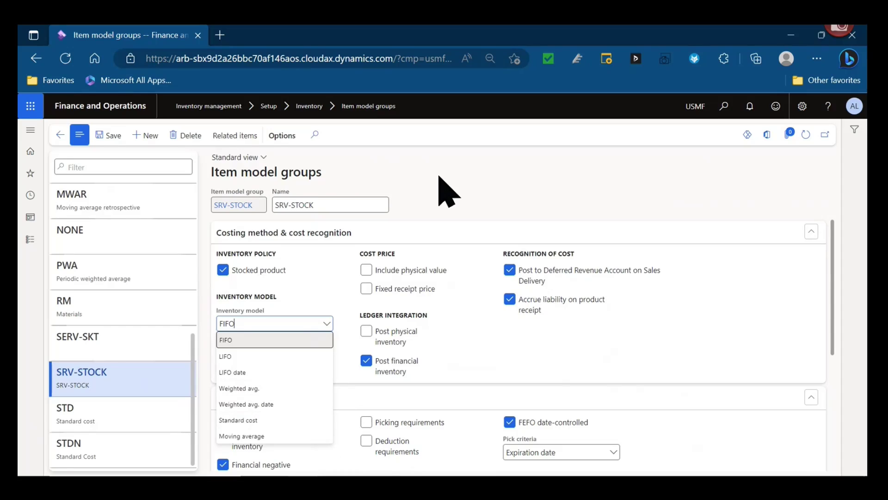
key(Escape)
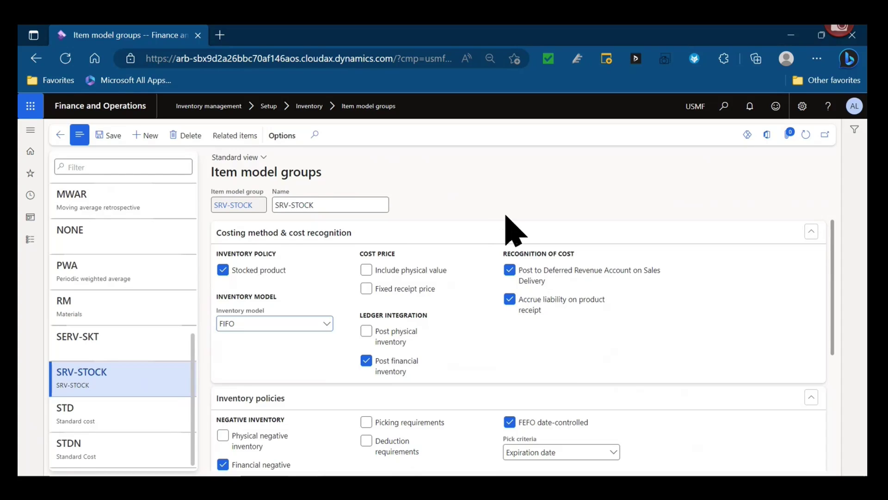
Reselect the FIFO group and scroll down to its Inventory policies settings
scroll(125, 342, up, 5)
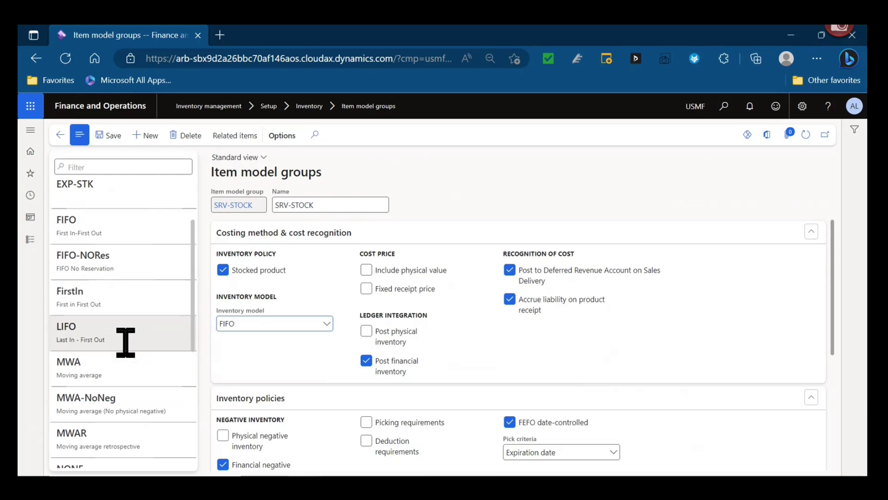
click(173, 241)
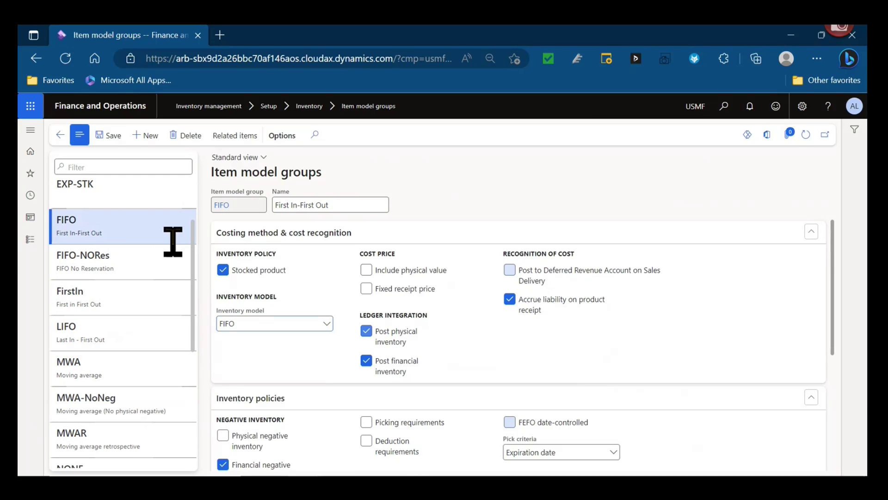
mouse_move(392, 278)
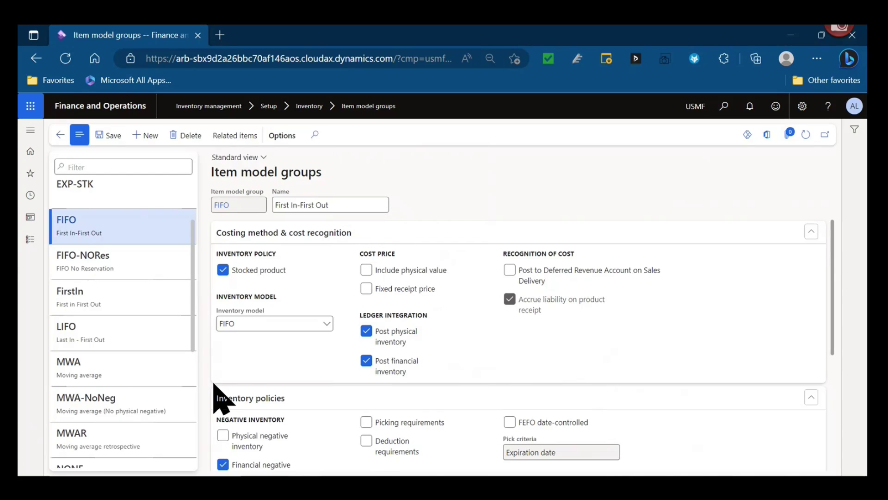
scroll(218, 397, down, 3)
scroll(123, 406, up, 2)
scroll(122, 389, down, 2)
scroll(120, 388, down, 5)
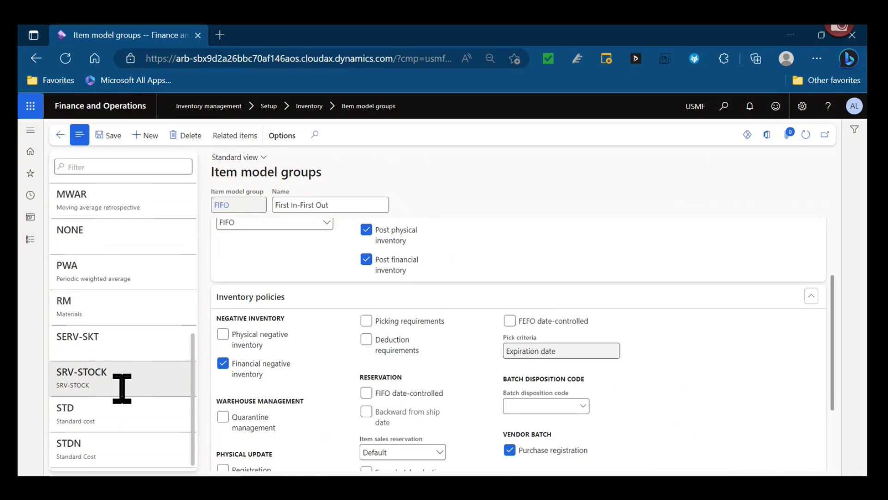
Select STD (Standard cost) and check its physical and financial posting and negative inventory settings
click(123, 407)
scroll(555, 278, up, 3)
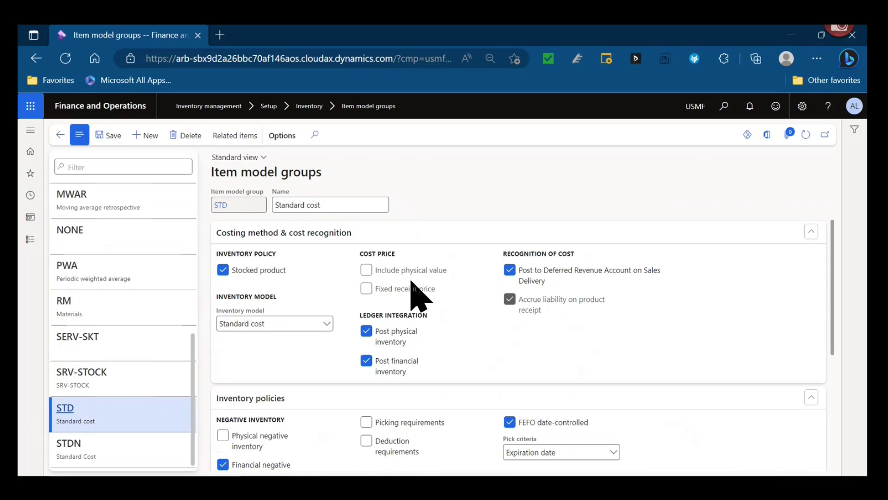
scroll(167, 353, up, 2)
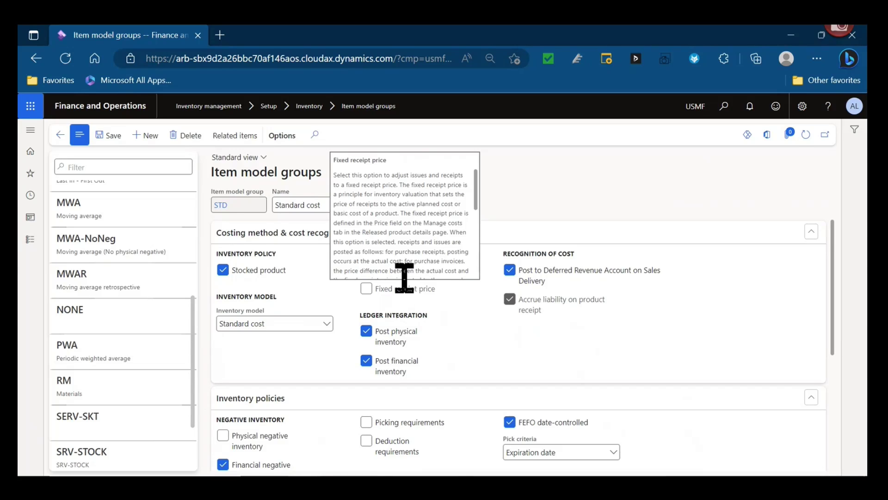
scroll(411, 287, down, 1)
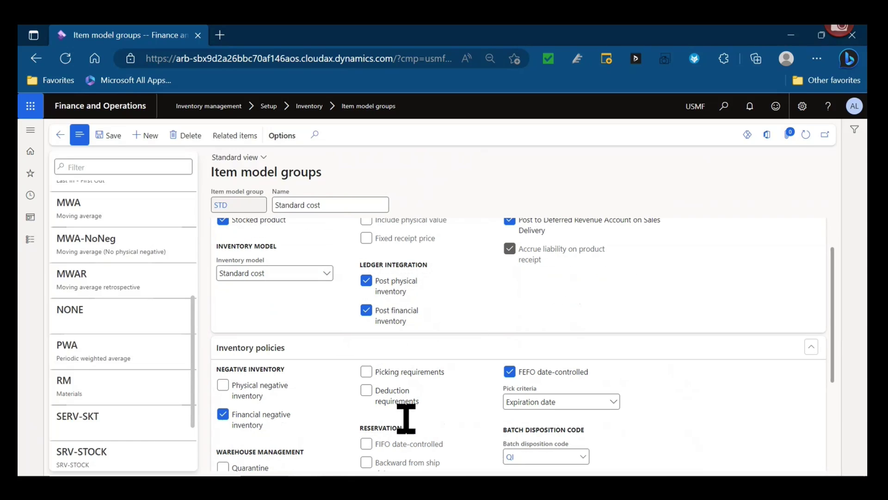
scroll(465, 311, up, 1)
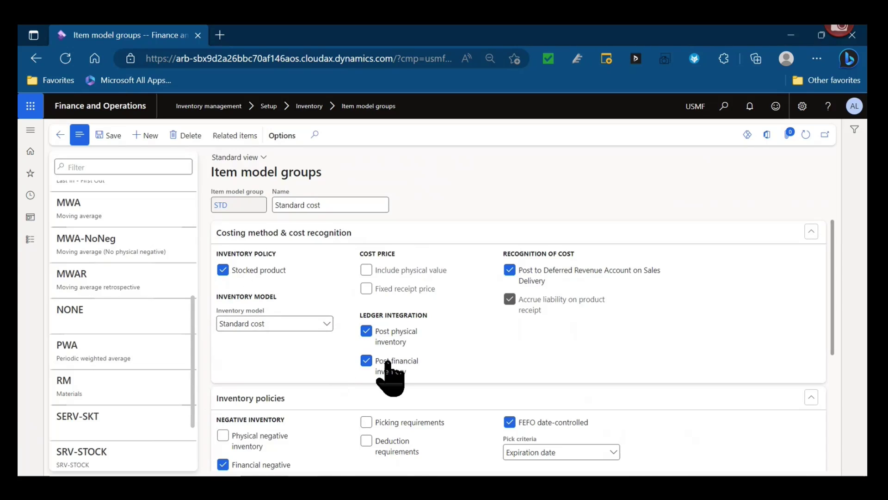
mouse_move(525, 278)
mouse_move(549, 300)
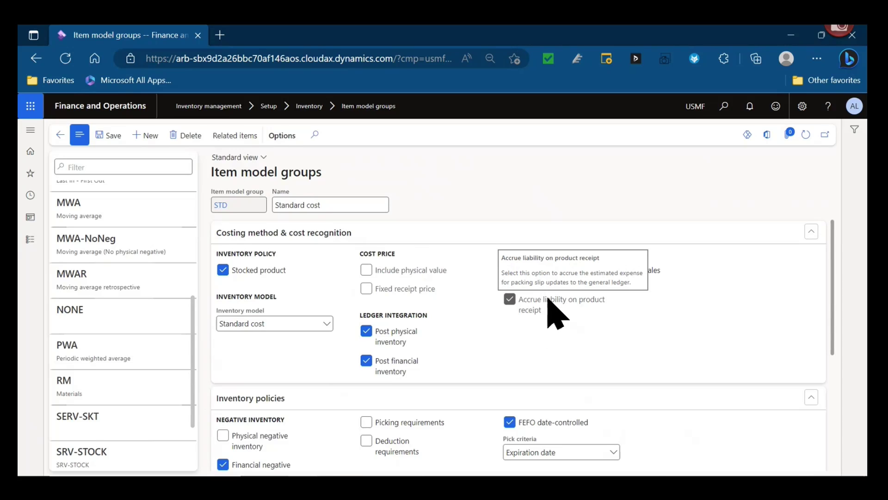
Collapse the STD group's Costing method & cost recognition FastTab
scroll(421, 326, down, 3)
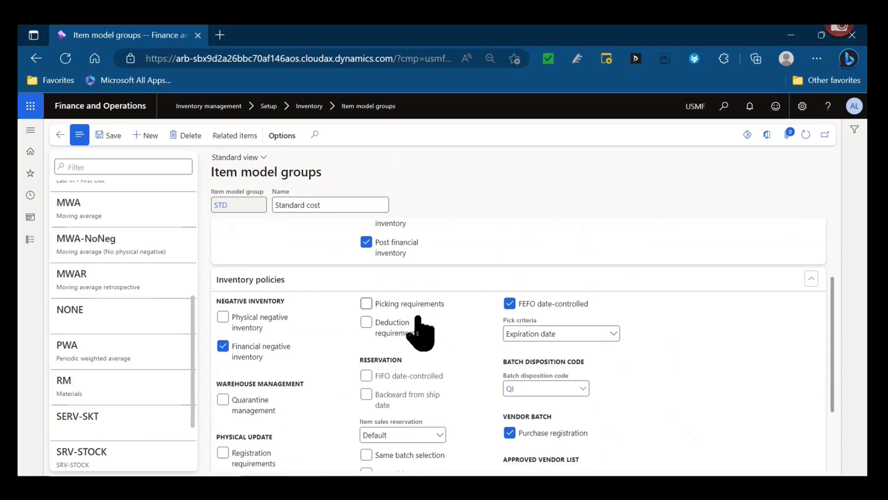
scroll(248, 341, up, 3)
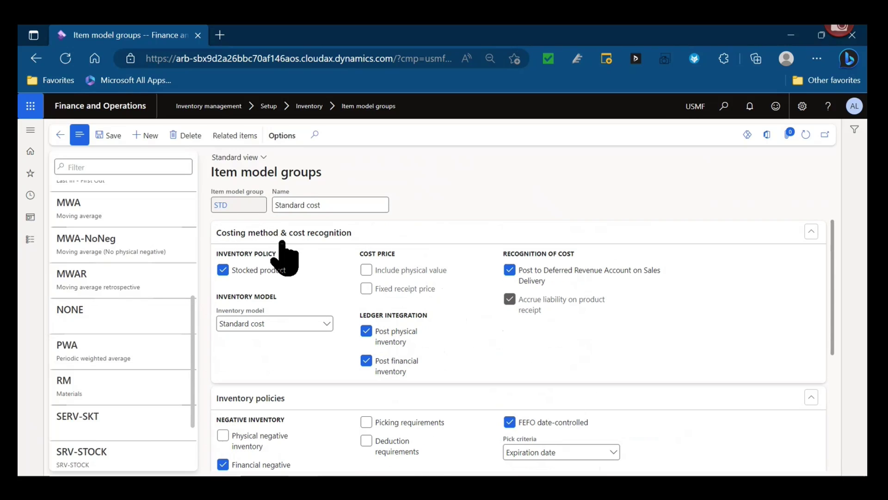
click(281, 241)
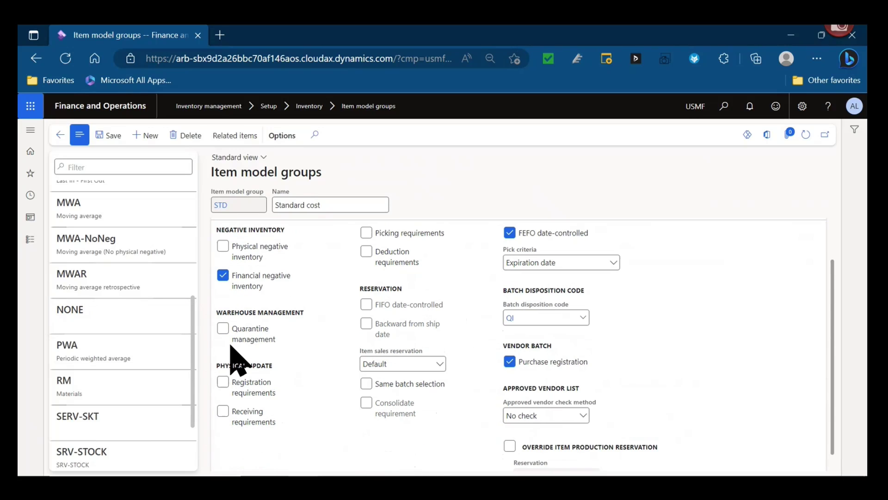
scroll(231, 347, down, 1)
scroll(231, 342, up, 3)
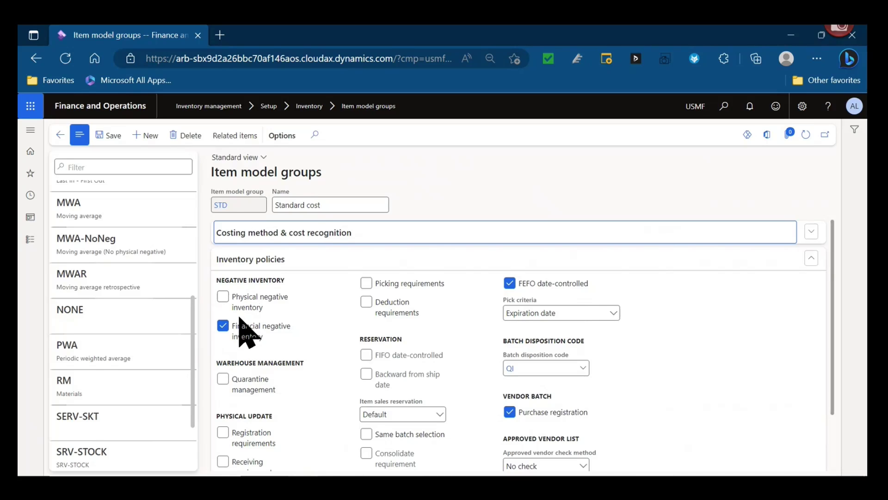
mouse_move(246, 307)
mouse_move(284, 331)
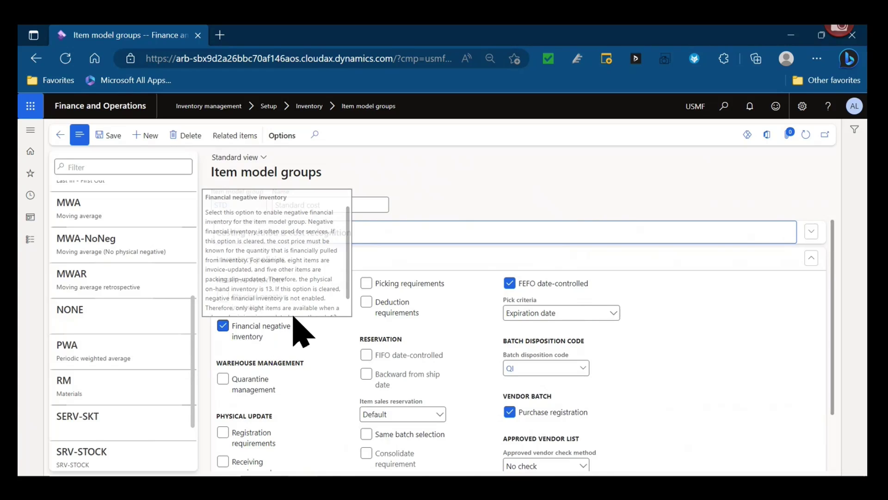
scroll(279, 344, down, 3)
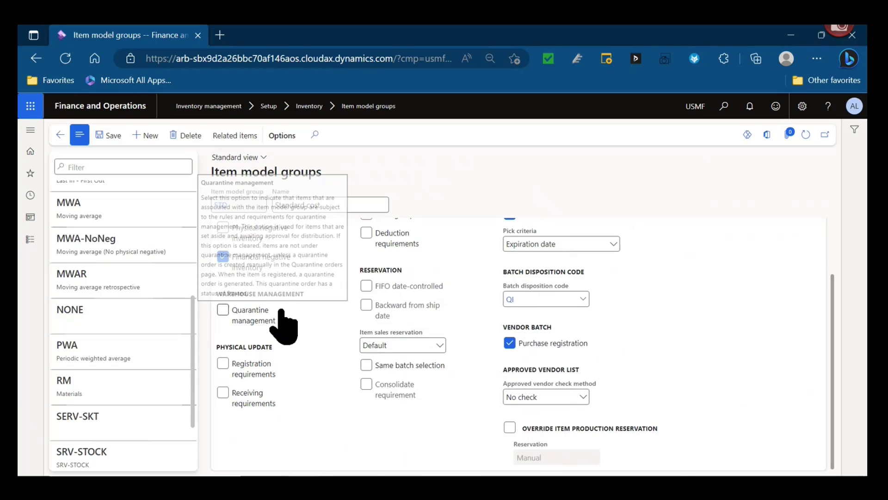
scroll(281, 313, up, 1)
mouse_move(267, 376)
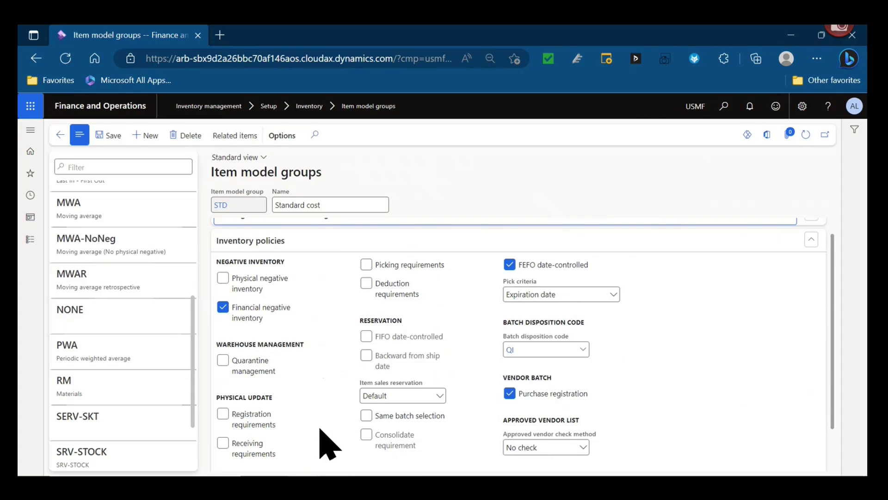
scroll(324, 440, up, 1)
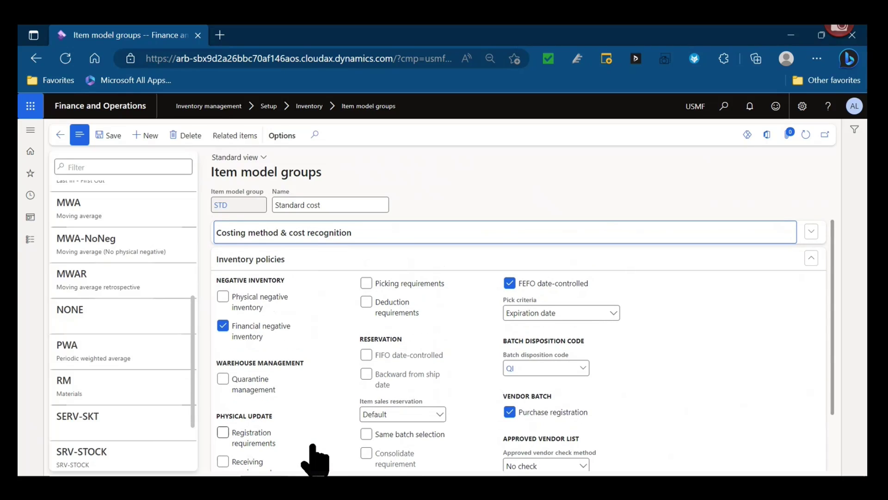
scroll(318, 452, down, 2)
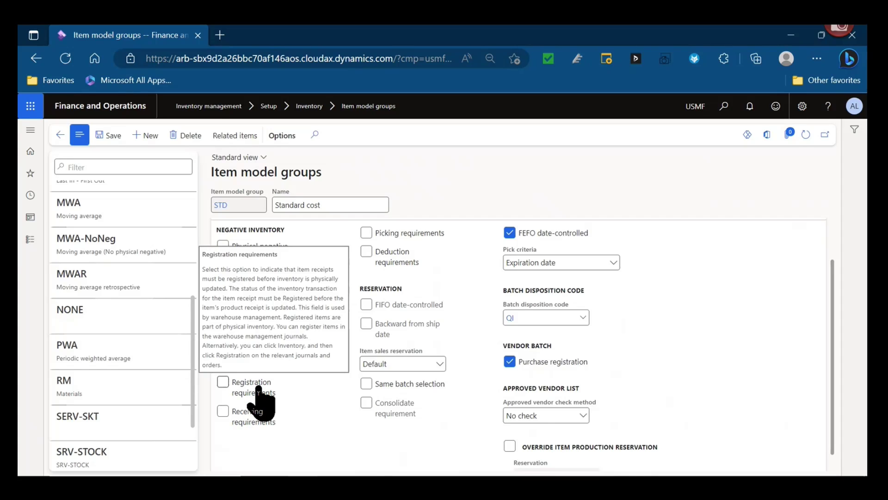
mouse_move(280, 416)
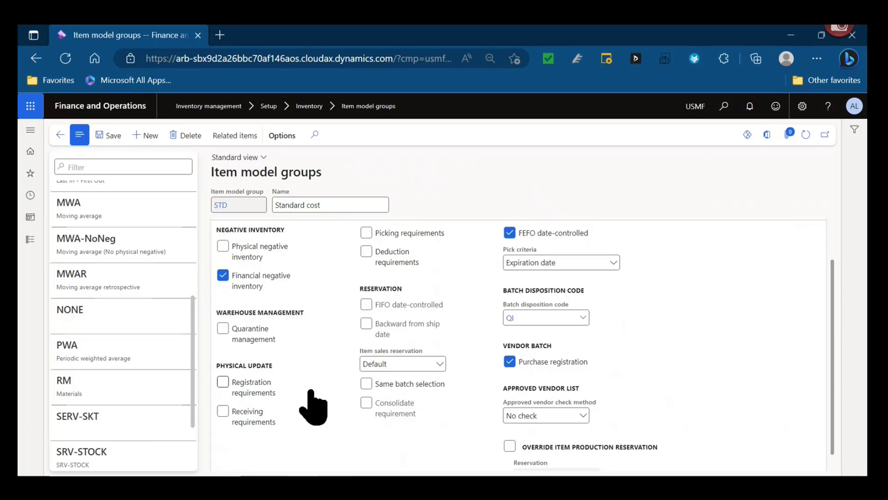
mouse_move(310, 391)
mouse_move(284, 419)
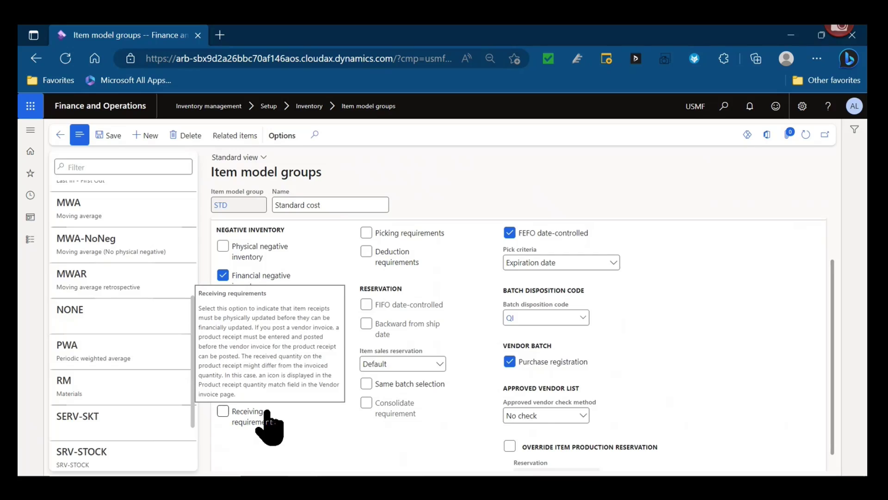
scroll(267, 412, up, 1)
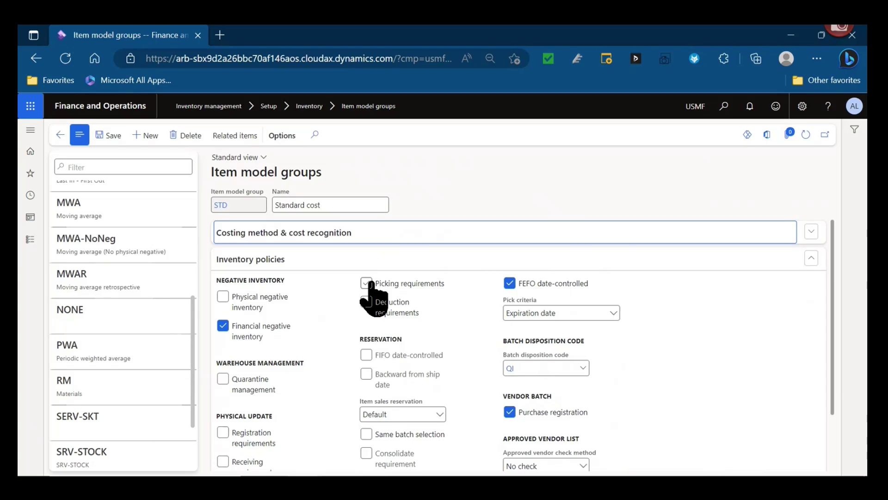
mouse_move(389, 289)
mouse_move(409, 314)
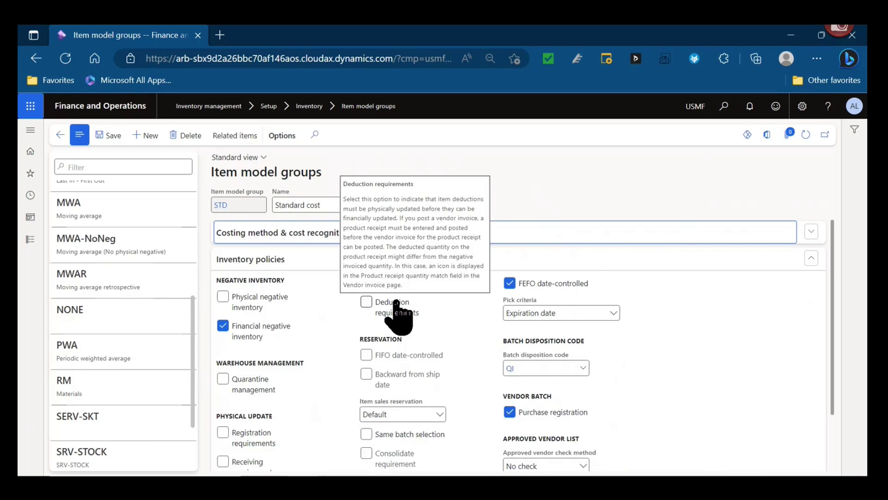
scroll(432, 342, down, 1)
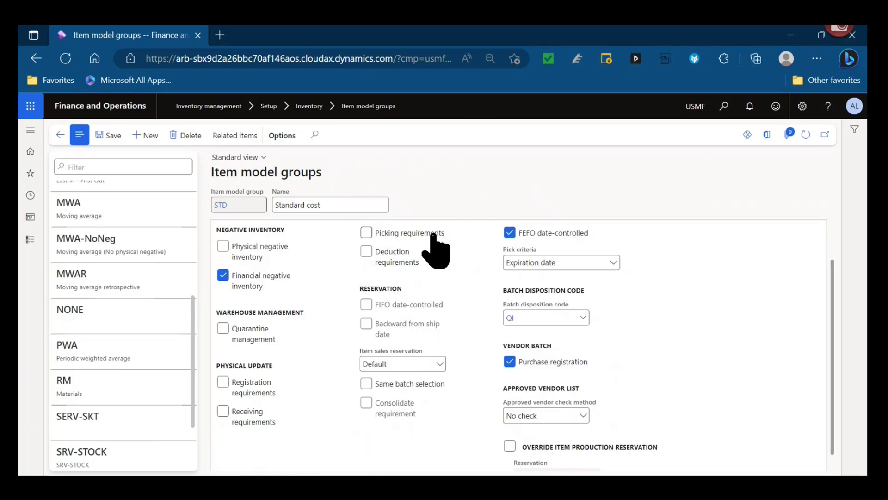
scroll(391, 288, up, 1)
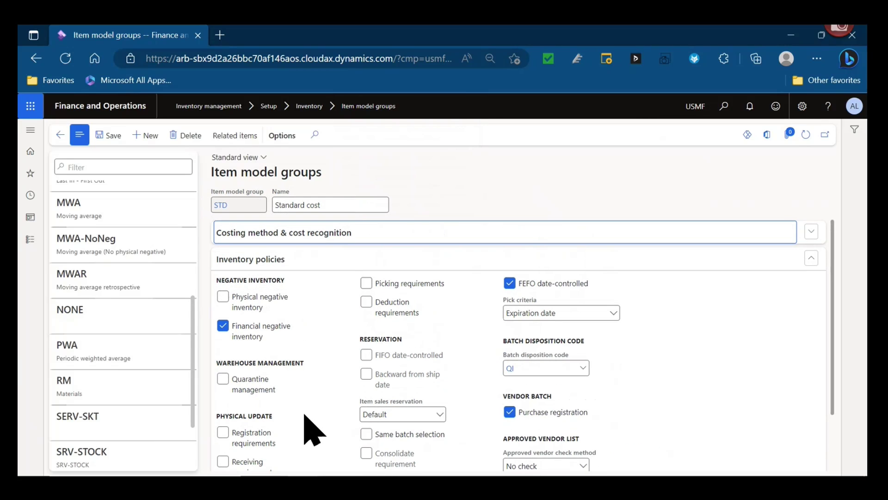
scroll(391, 287, down, 1)
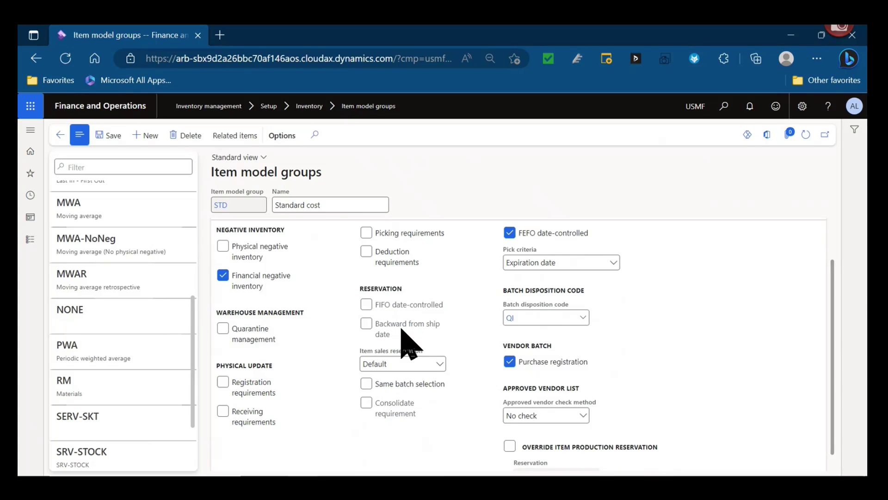
mouse_move(401, 329)
click(436, 369)
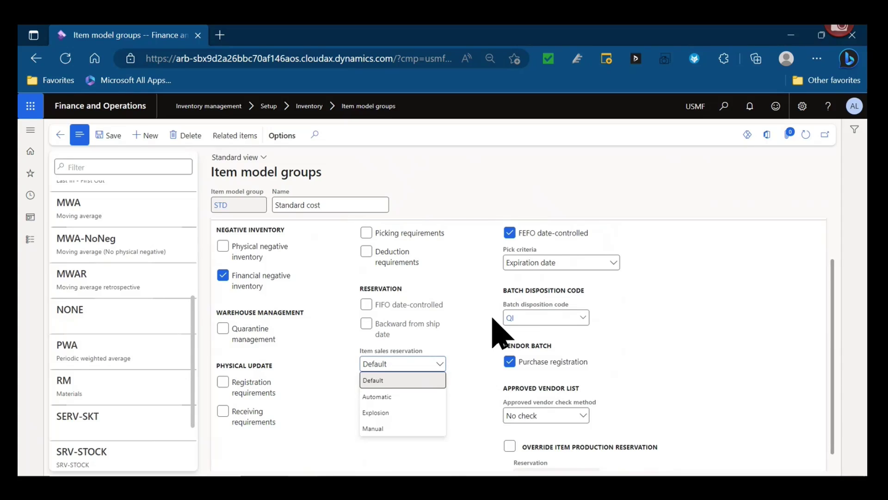
click(470, 365)
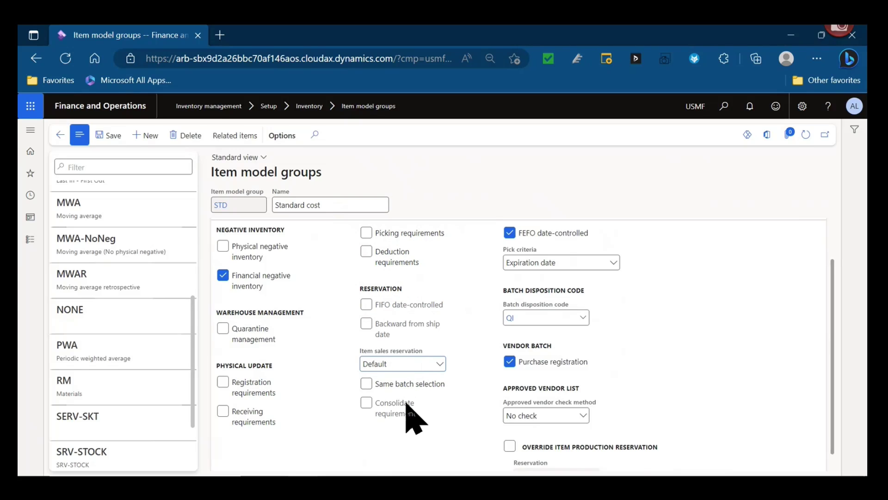
mouse_move(406, 404)
mouse_move(583, 284)
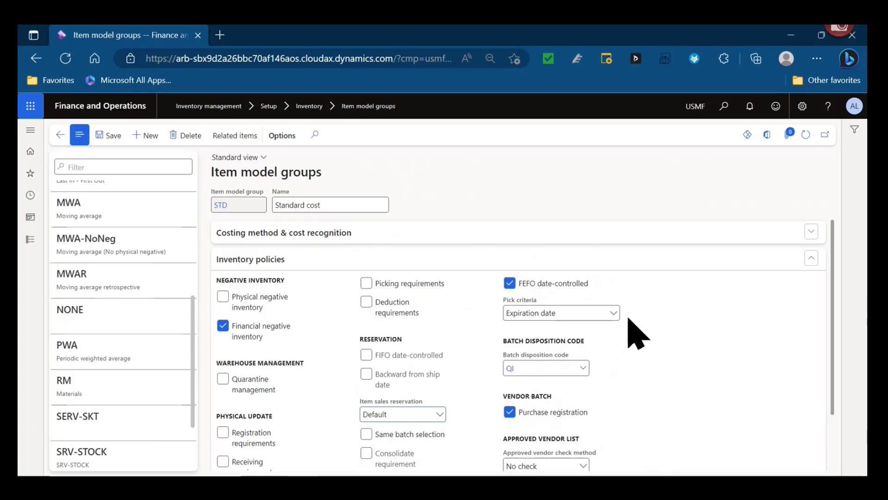
click(587, 283)
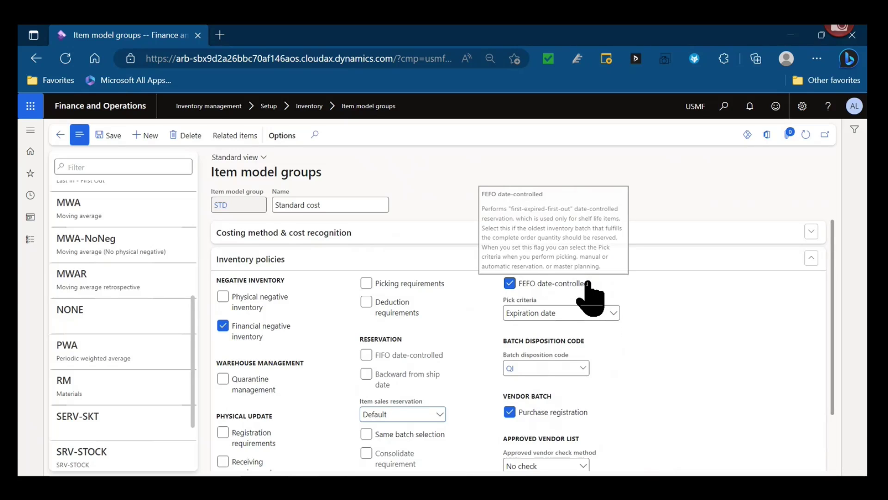
click(587, 284)
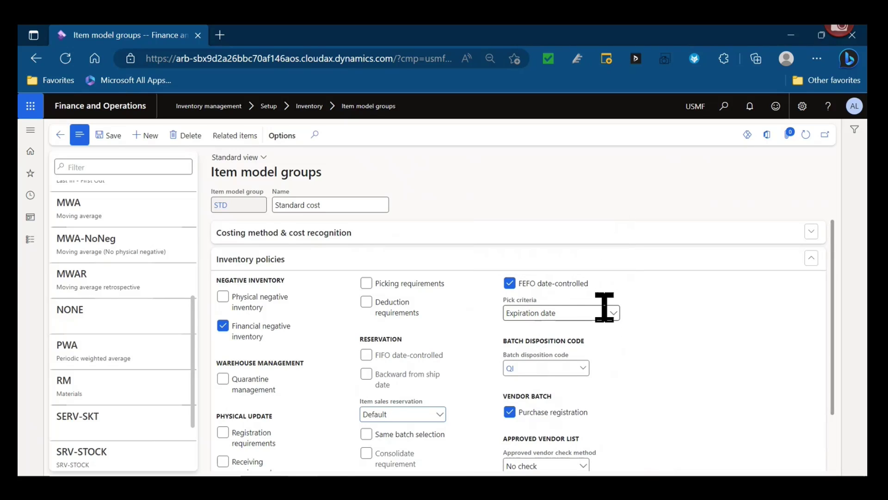
click(610, 312)
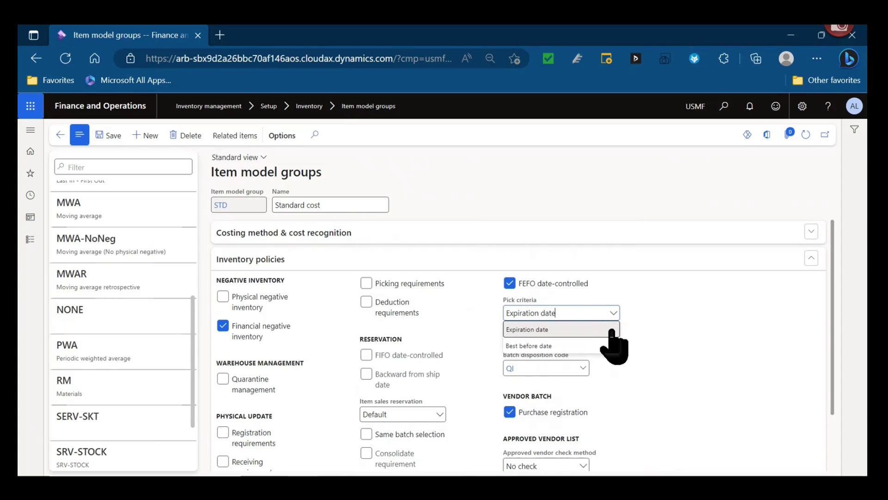
click(638, 334)
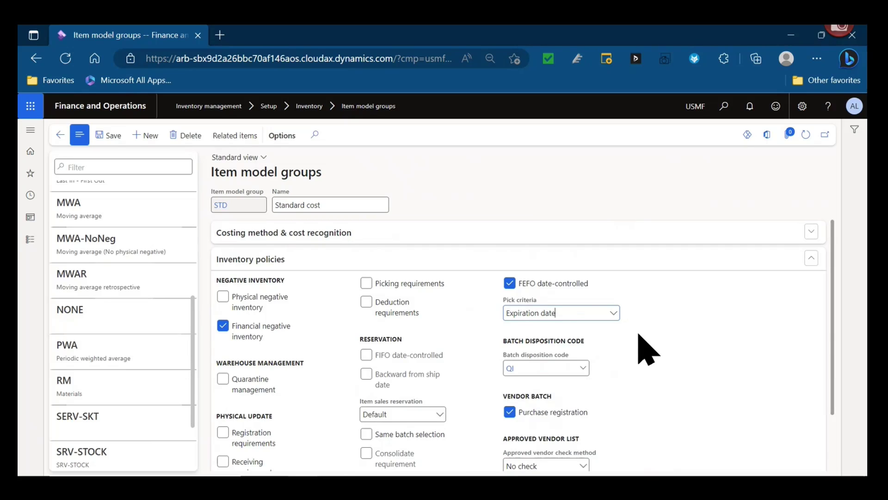
scroll(639, 325, down, 3)
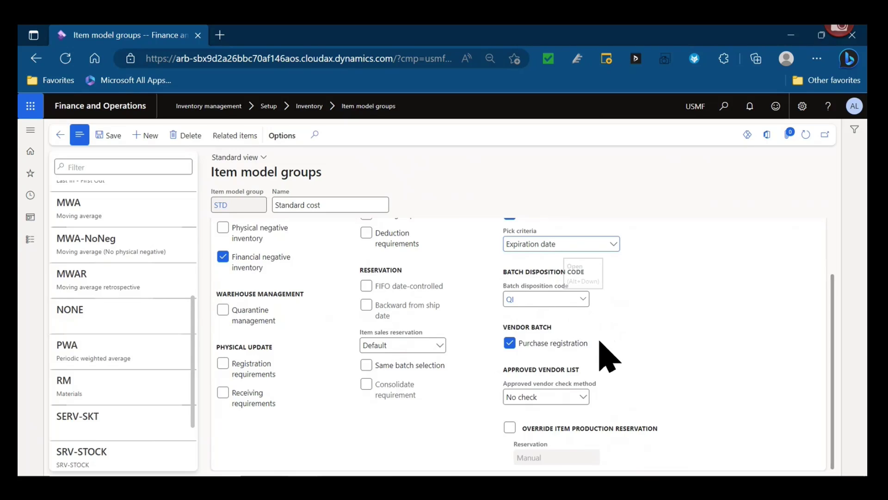
scroll(602, 357, up, 1)
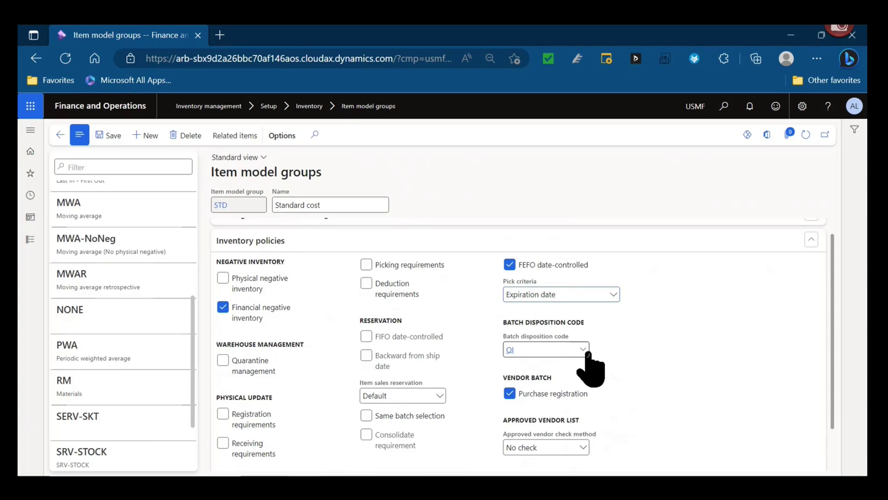
click(584, 350)
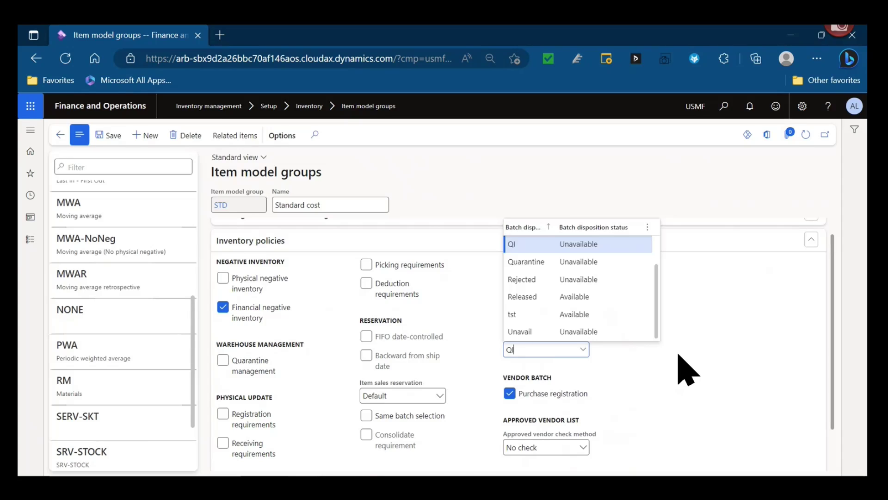
click(688, 370)
scroll(688, 370, down, 1)
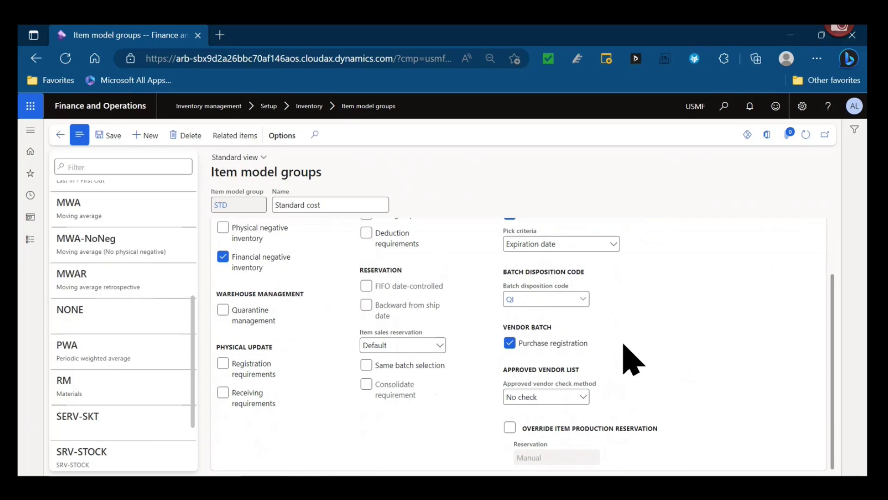
mouse_move(585, 343)
mouse_move(587, 348)
click(585, 397)
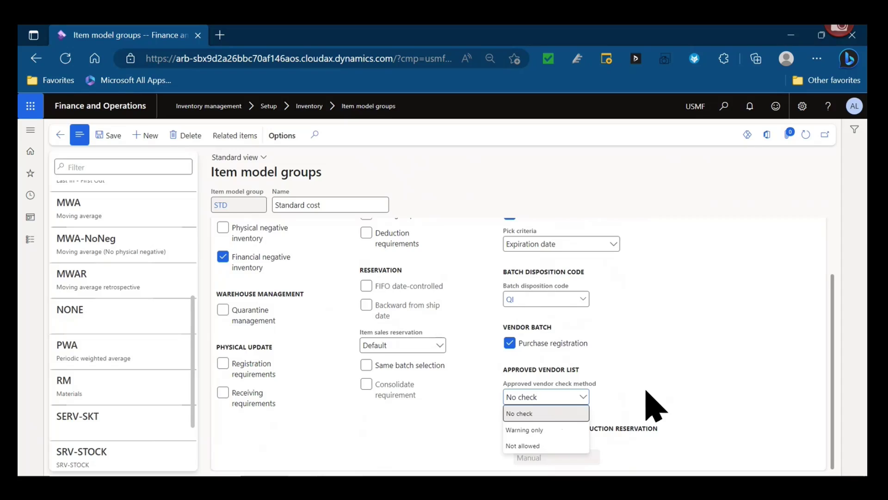
click(646, 391)
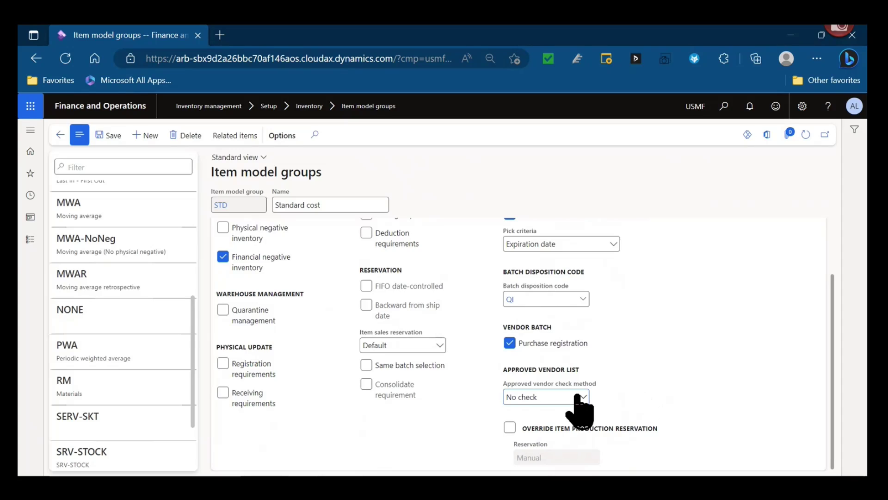
click(510, 427)
click(594, 458)
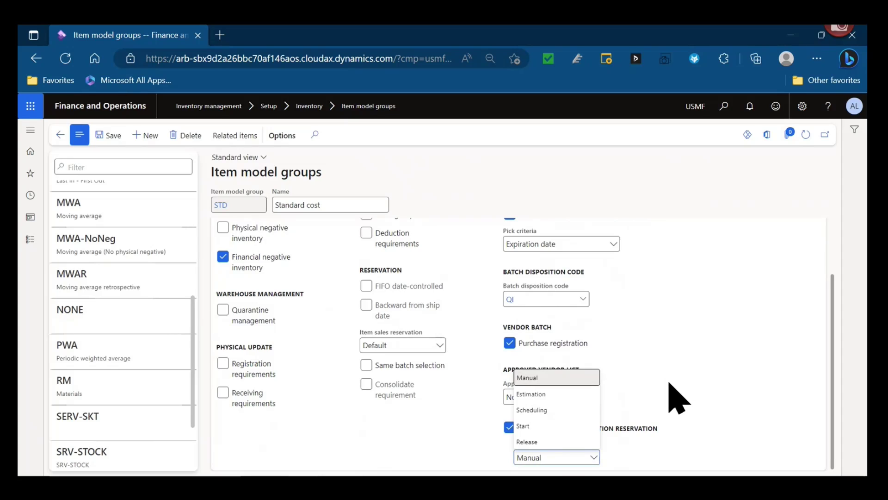
click(509, 428)
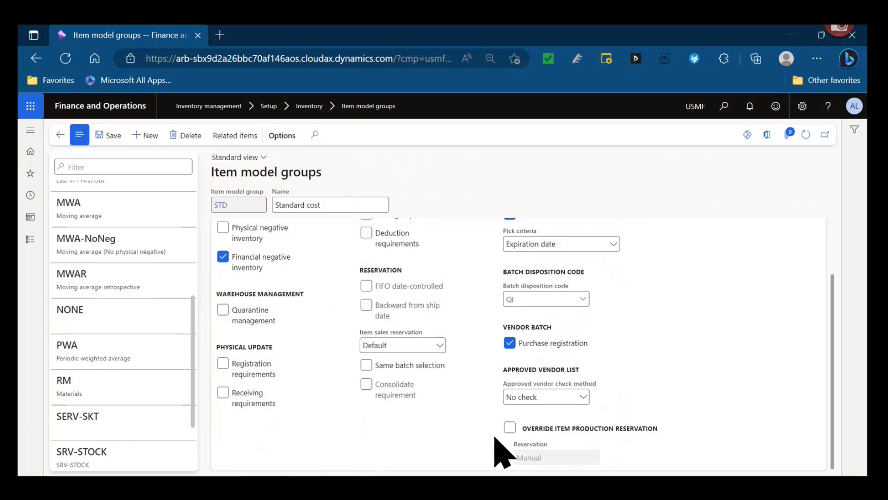
Open Related items to view the released product 000040, Generic item
scroll(499, 449, up, 2)
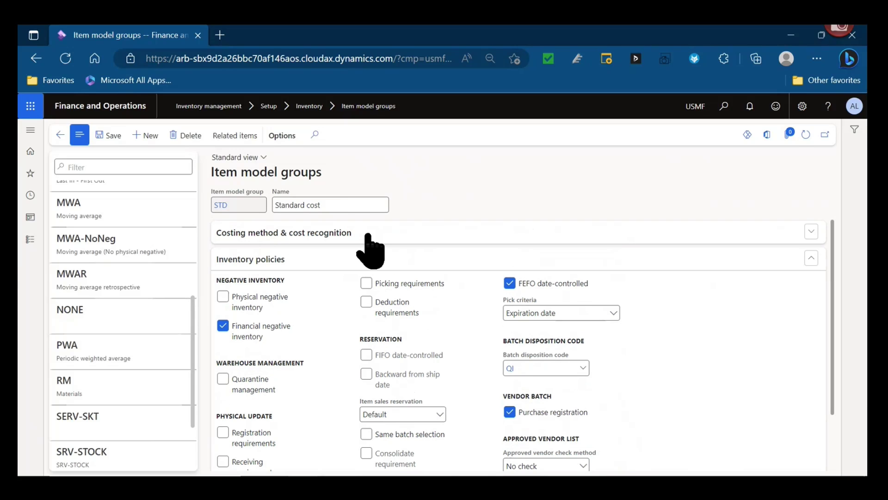
click(244, 135)
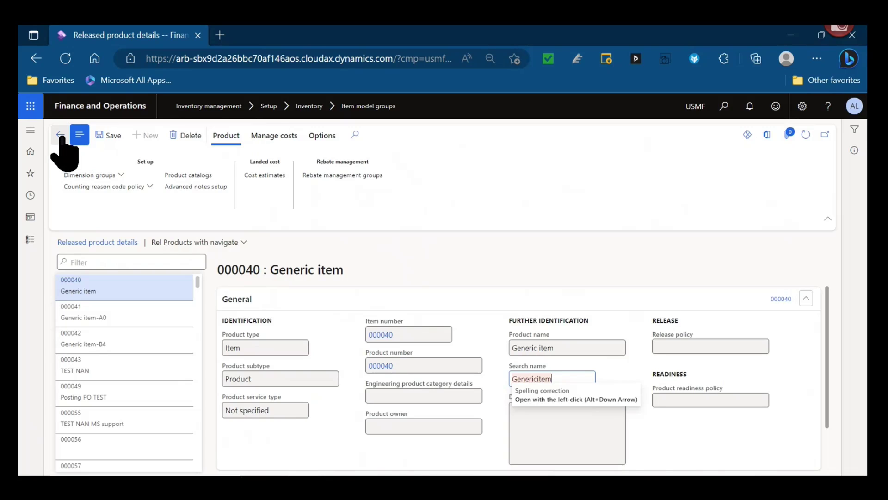
Return to the STD group and collapse its Inventory policies FastTab
click(61, 135)
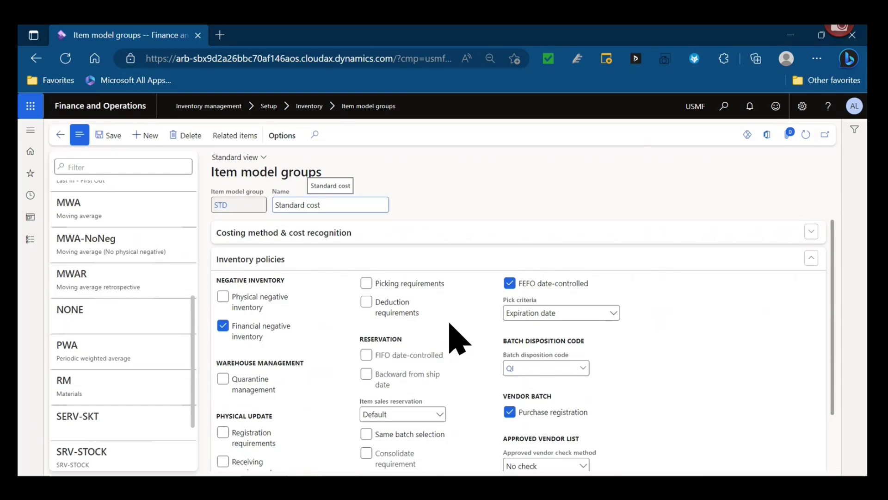
click(486, 261)
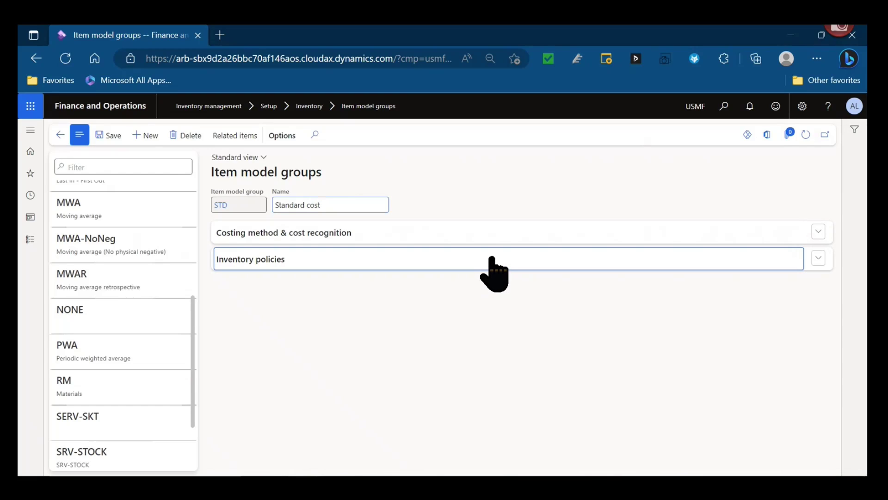